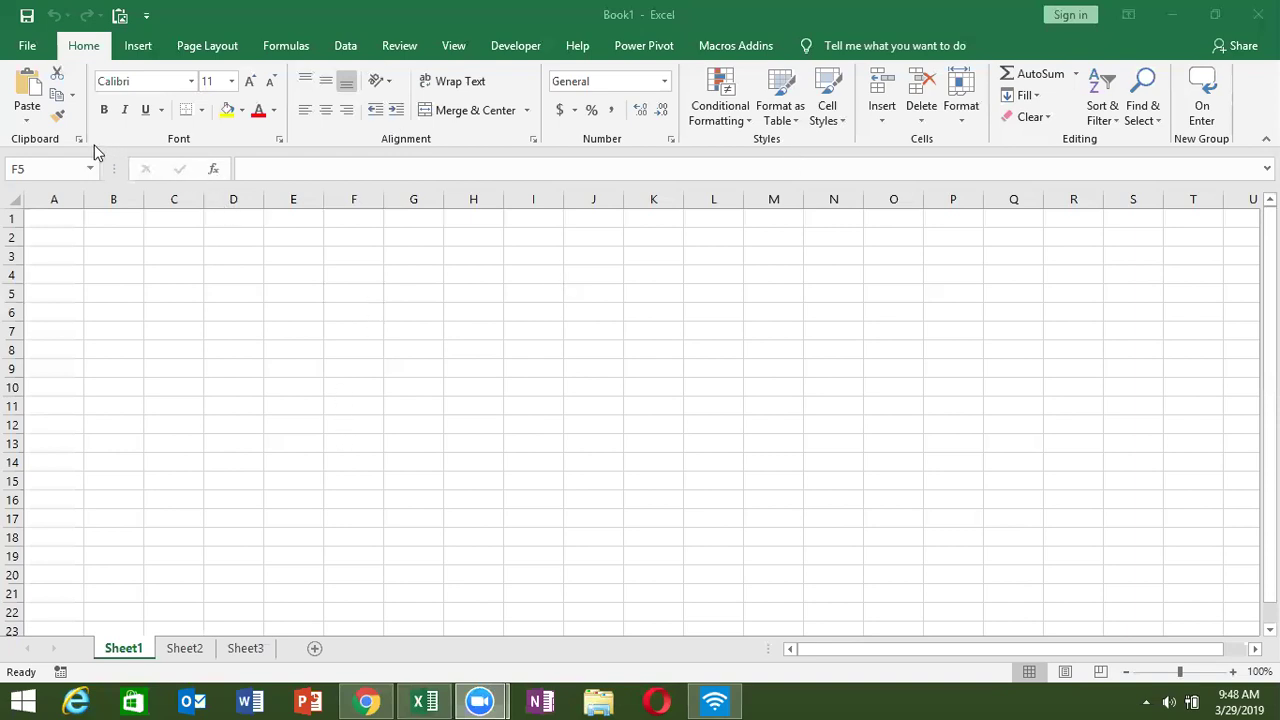
Open the full Format Cells font options, then close them unchanged, leaving Calibri 11
left_click(280, 140)
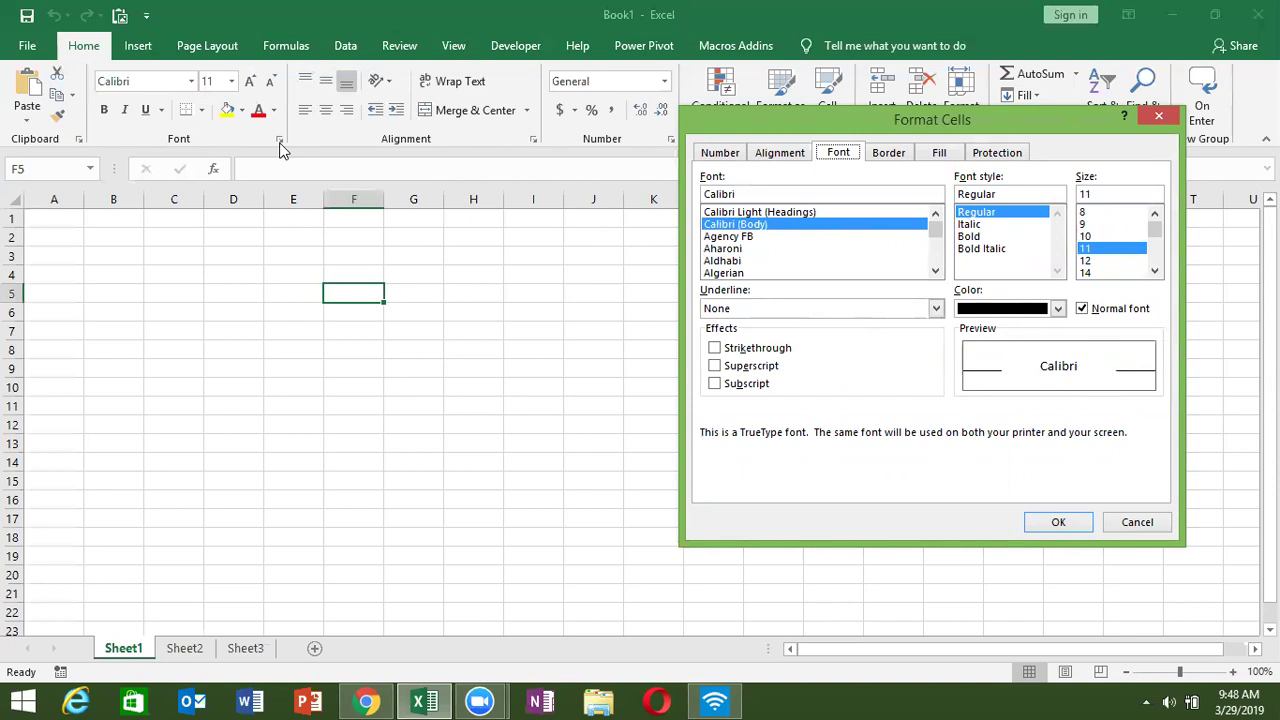
key("Escape")
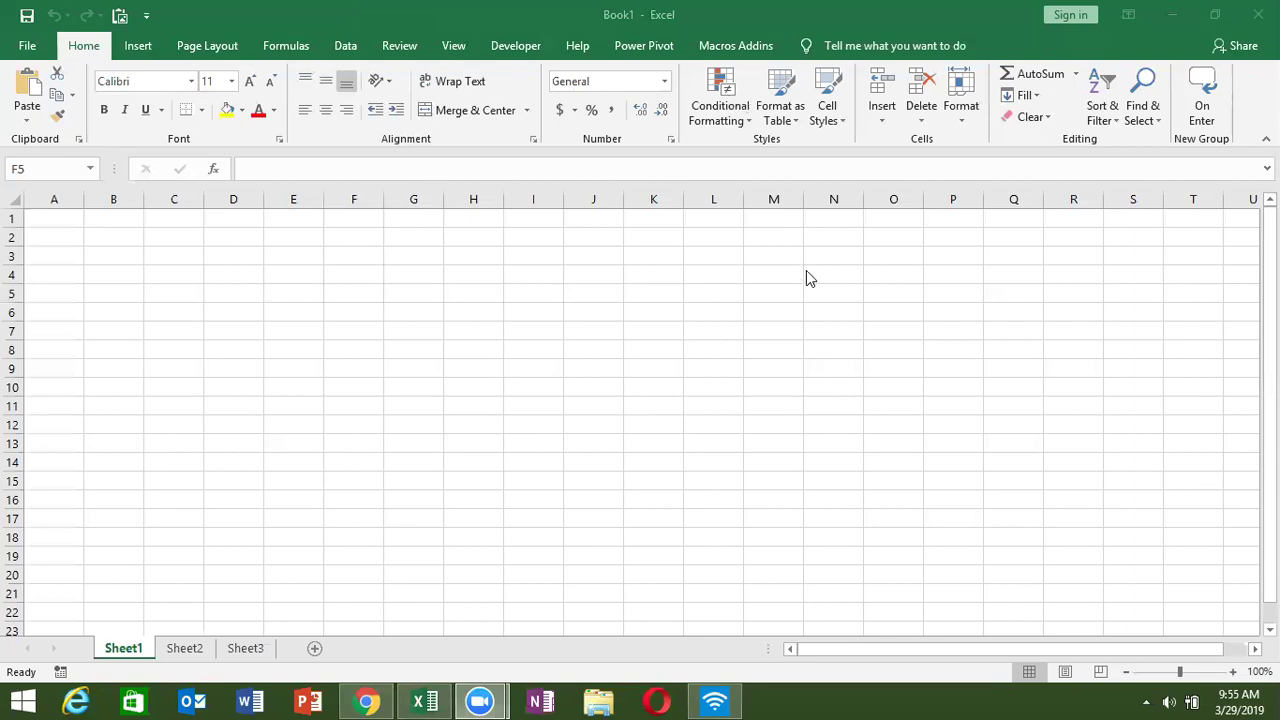
From the Developer tab's Macro Security settings, set macros to 'Enable all macros'
left_click(515, 46)
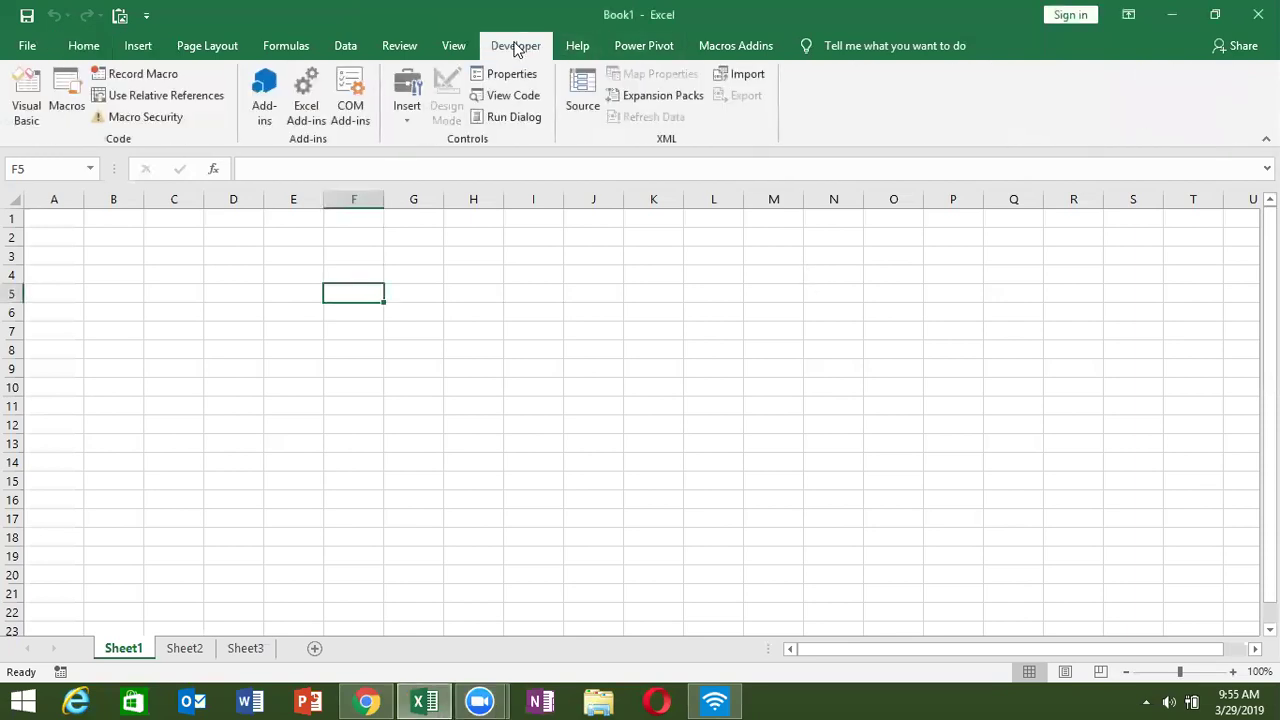
left_click(183, 127)
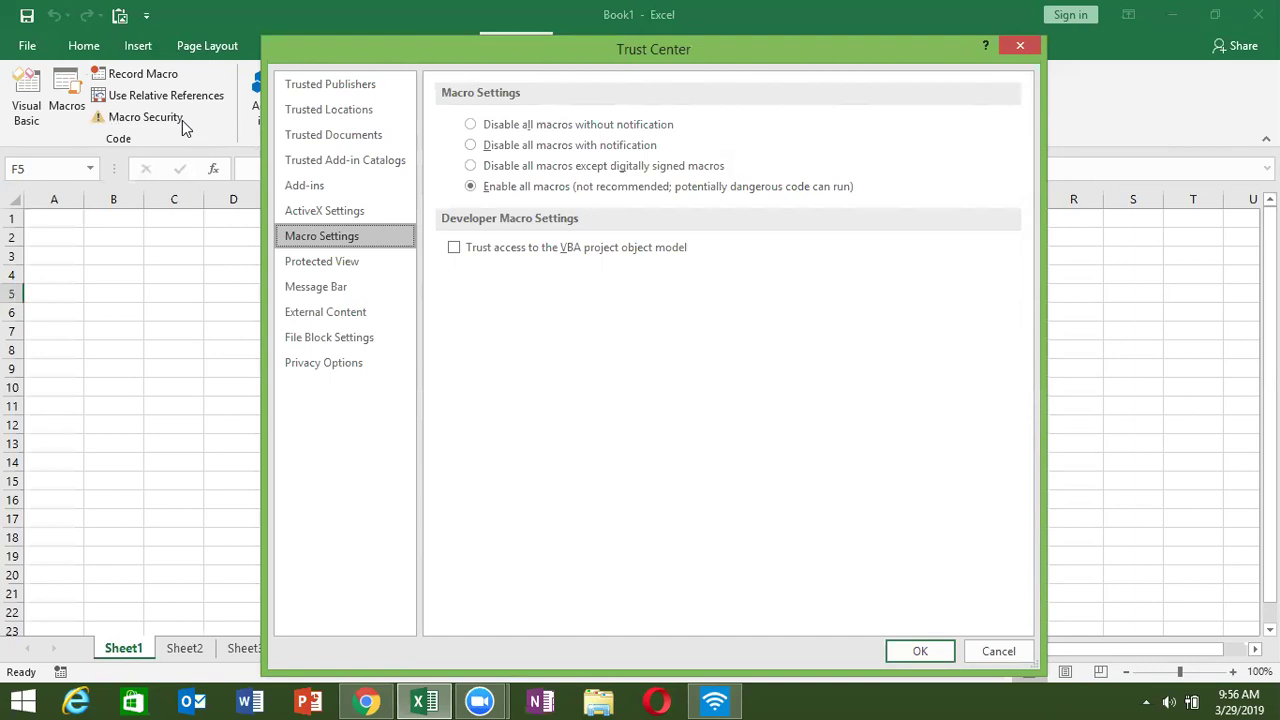
key("Escape")
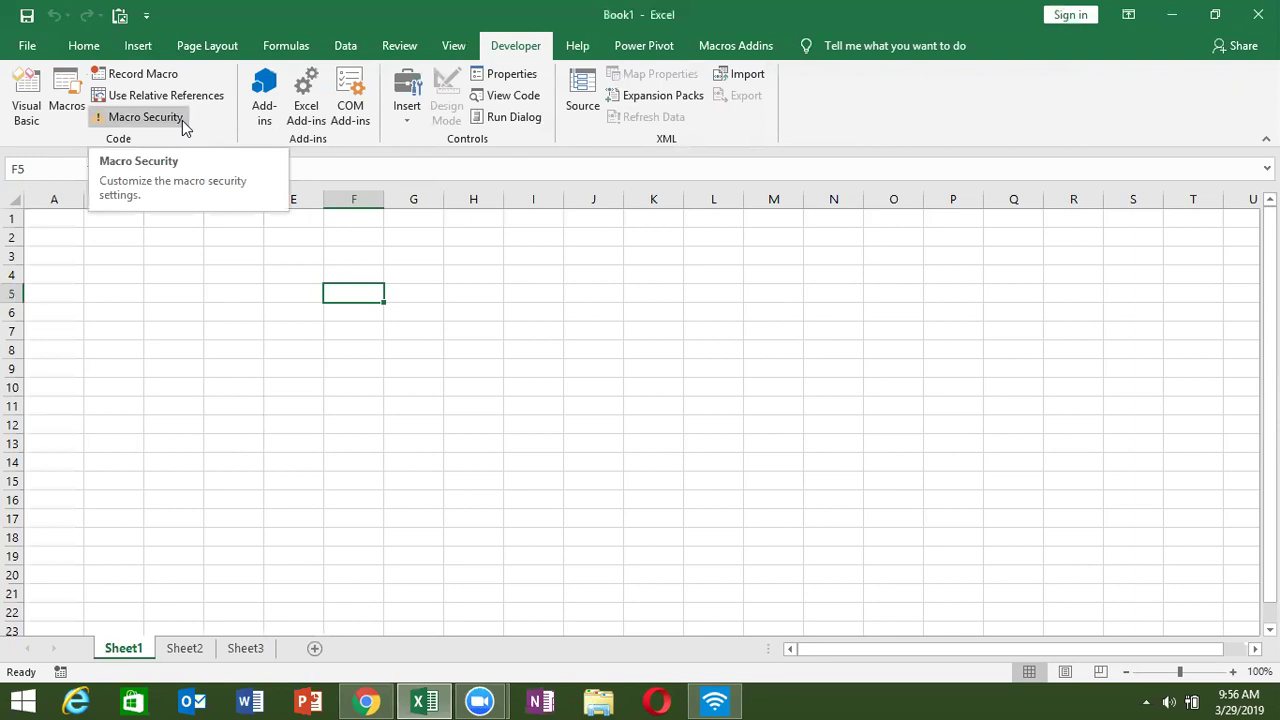
left_click(145, 117)
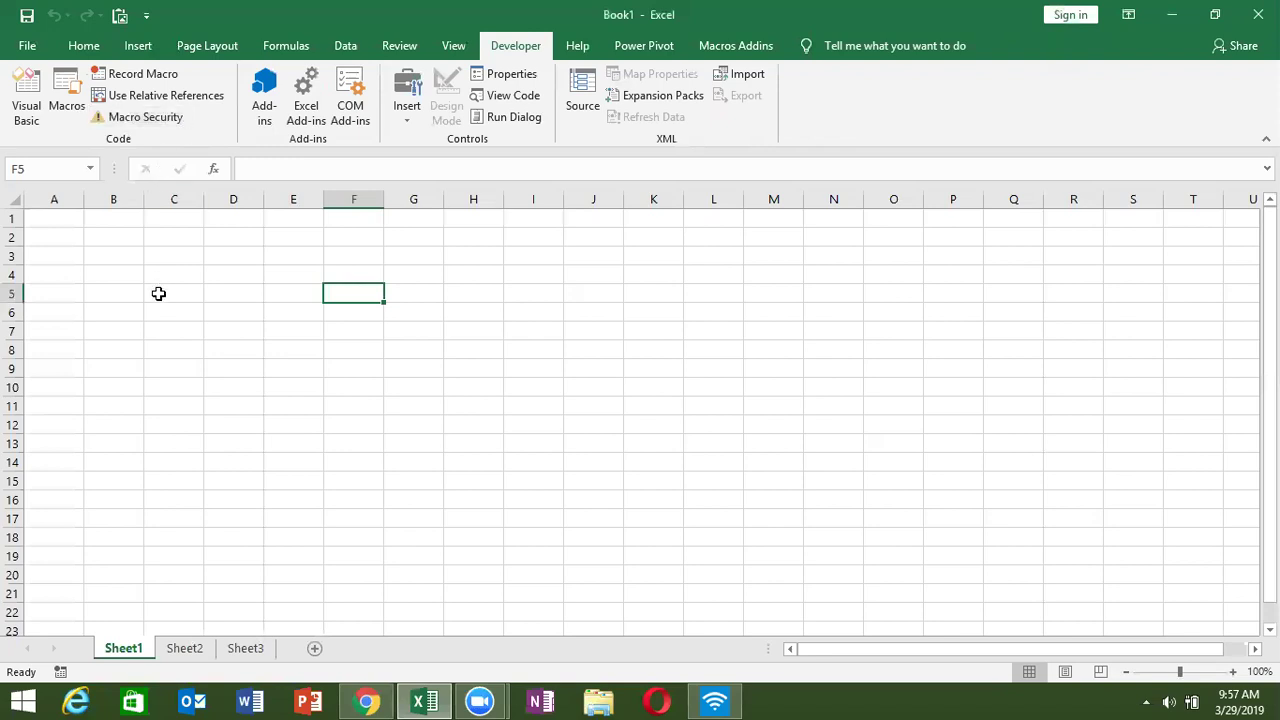
Bring Chrome forward from WhatsApp Web, select its URL, and start a blank new tab
left_click(370, 700)
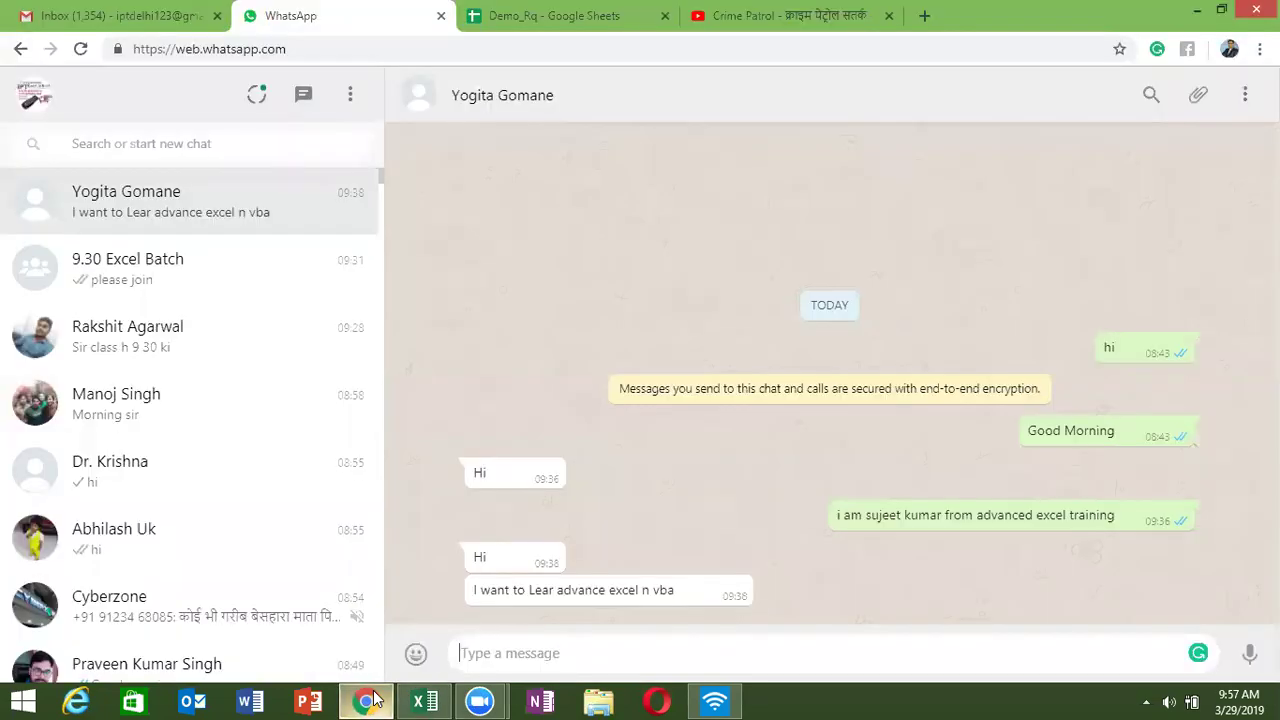
left_click(281, 53)
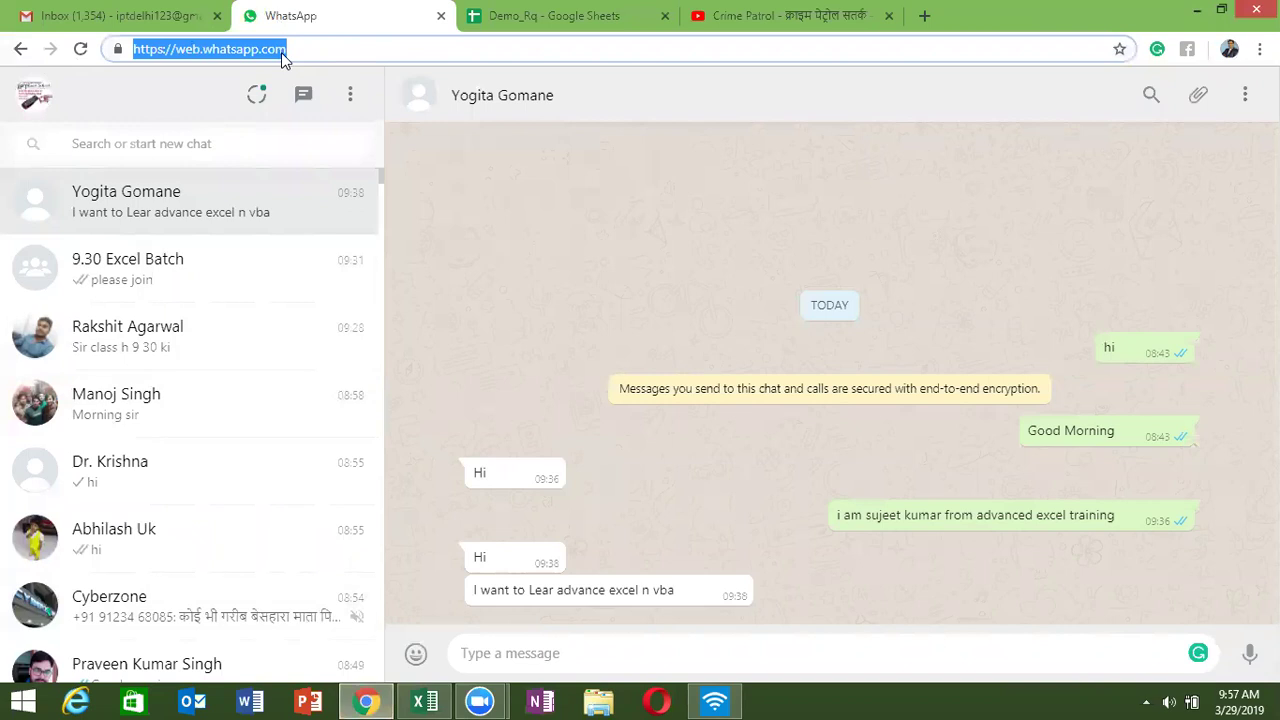
left_click(924, 15)
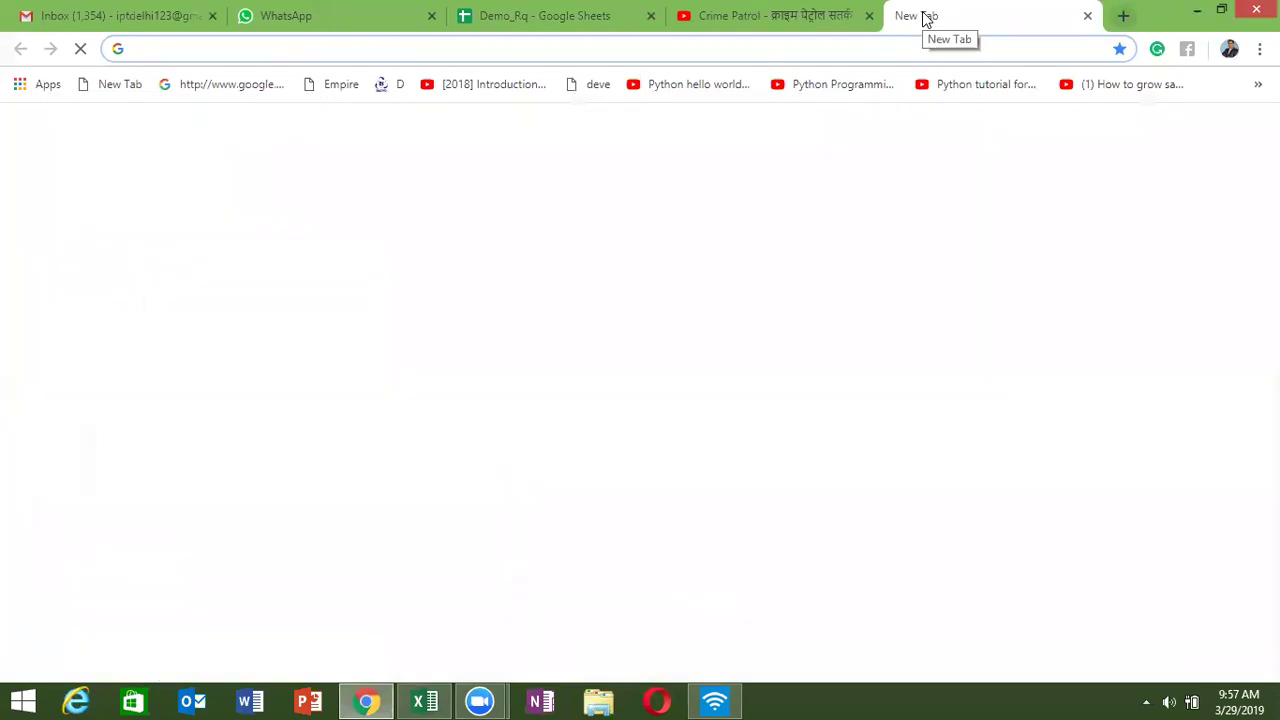
Load excel-vba.com in the new tab, skipping the amazon.in suggestion
type("a")
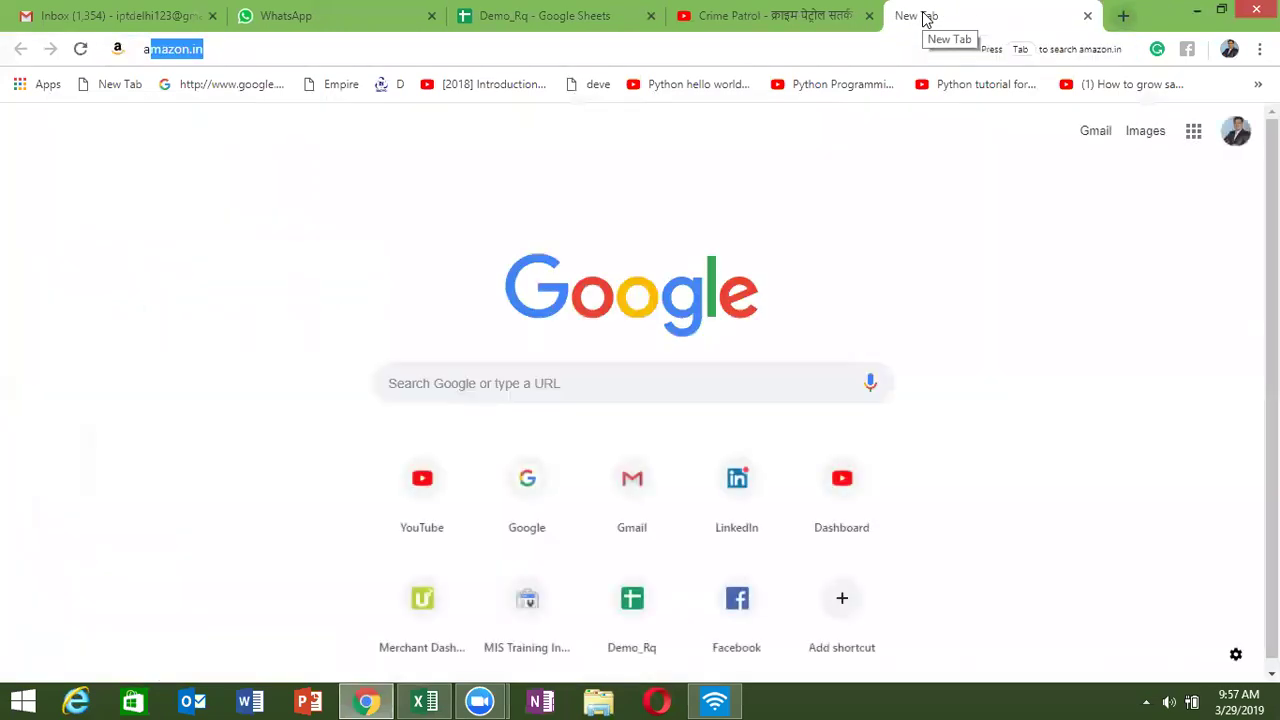
key("BackSpace")
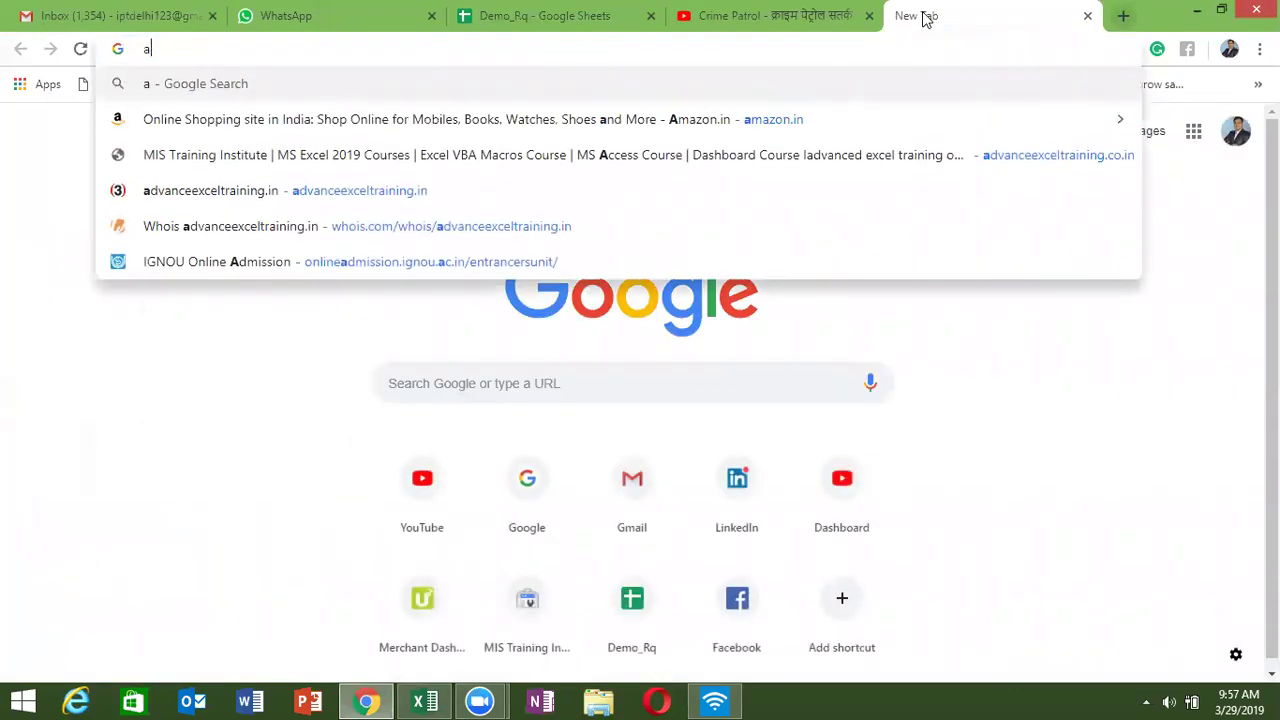
key("BackSpace")
type("exce")
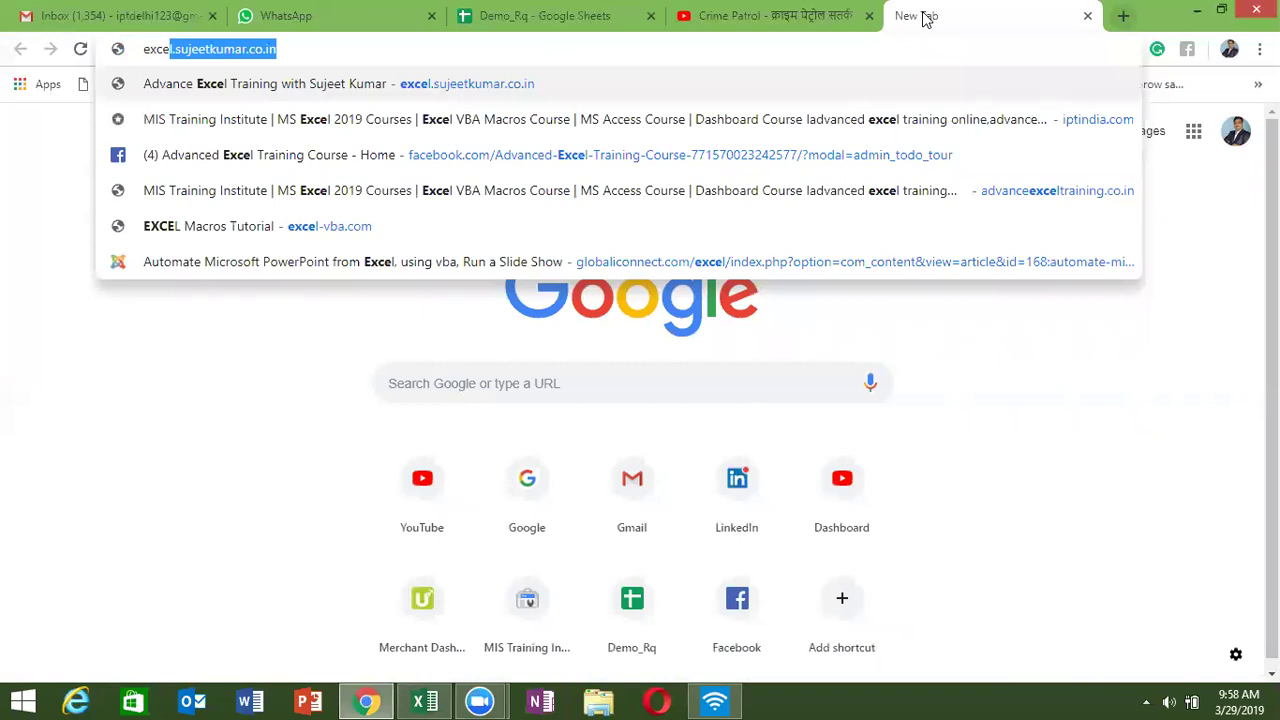
type("l-")
key("Return")
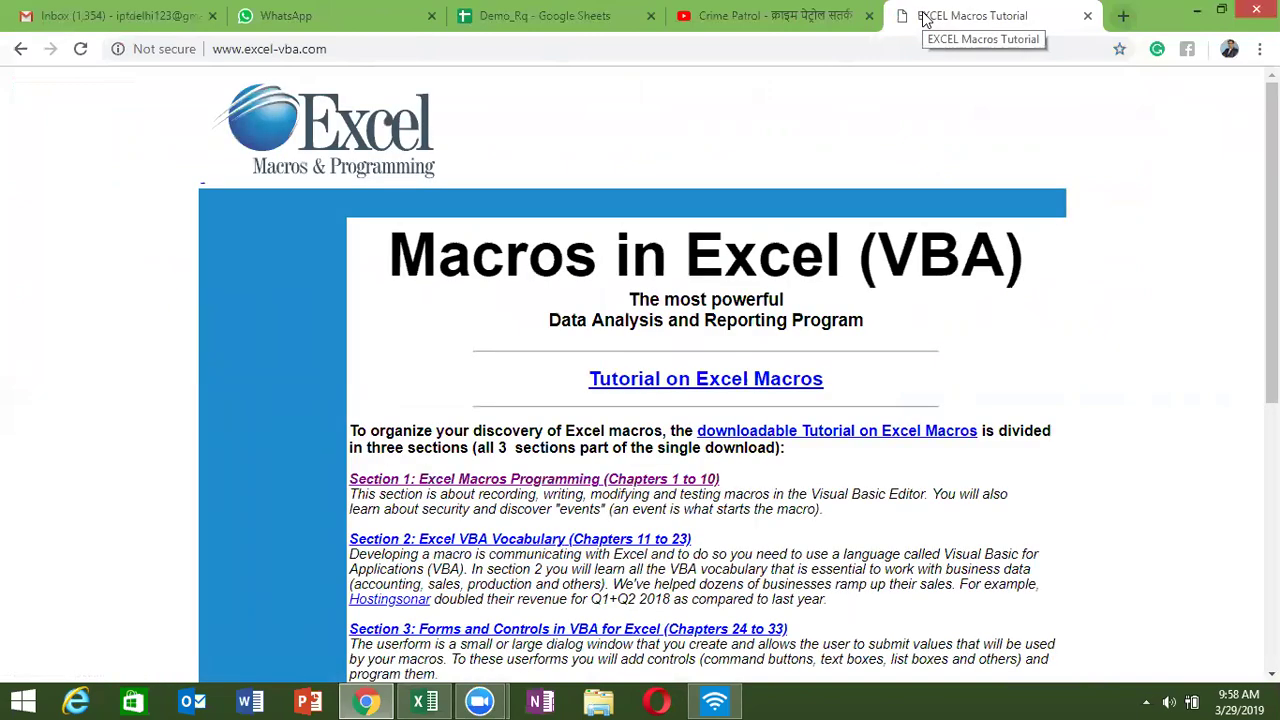
Scroll the excel-vba.com page past the Section 1–3 descriptions down to Testimonials
key("Down")
key("Down")
key("Down")
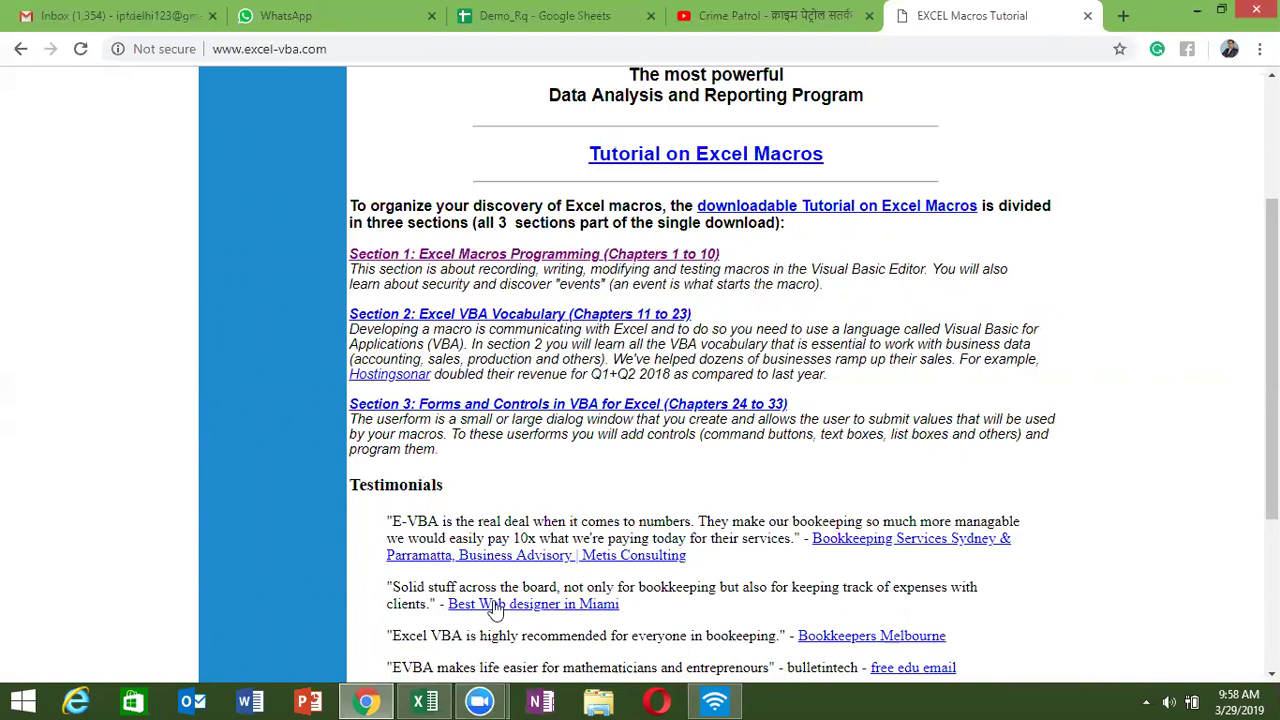
left_click(670, 690)
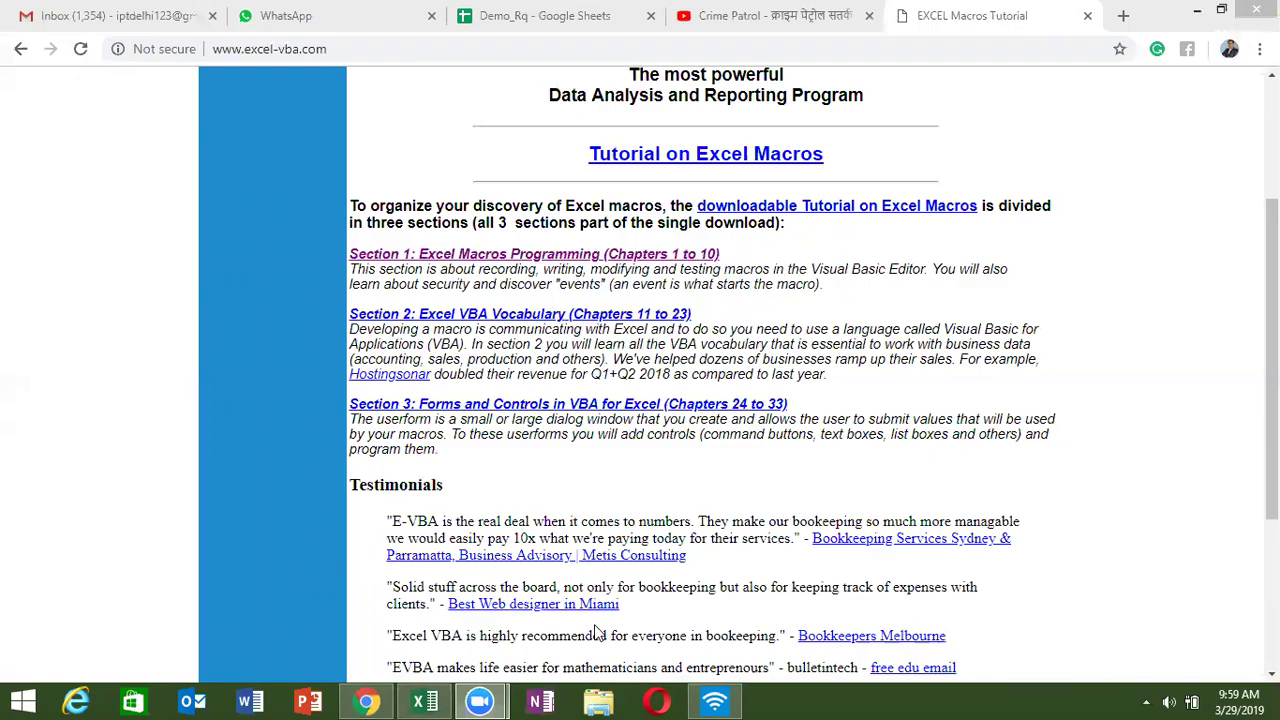
Show the Windows desktop with Windows+D, hiding Chrome
key("super+d")
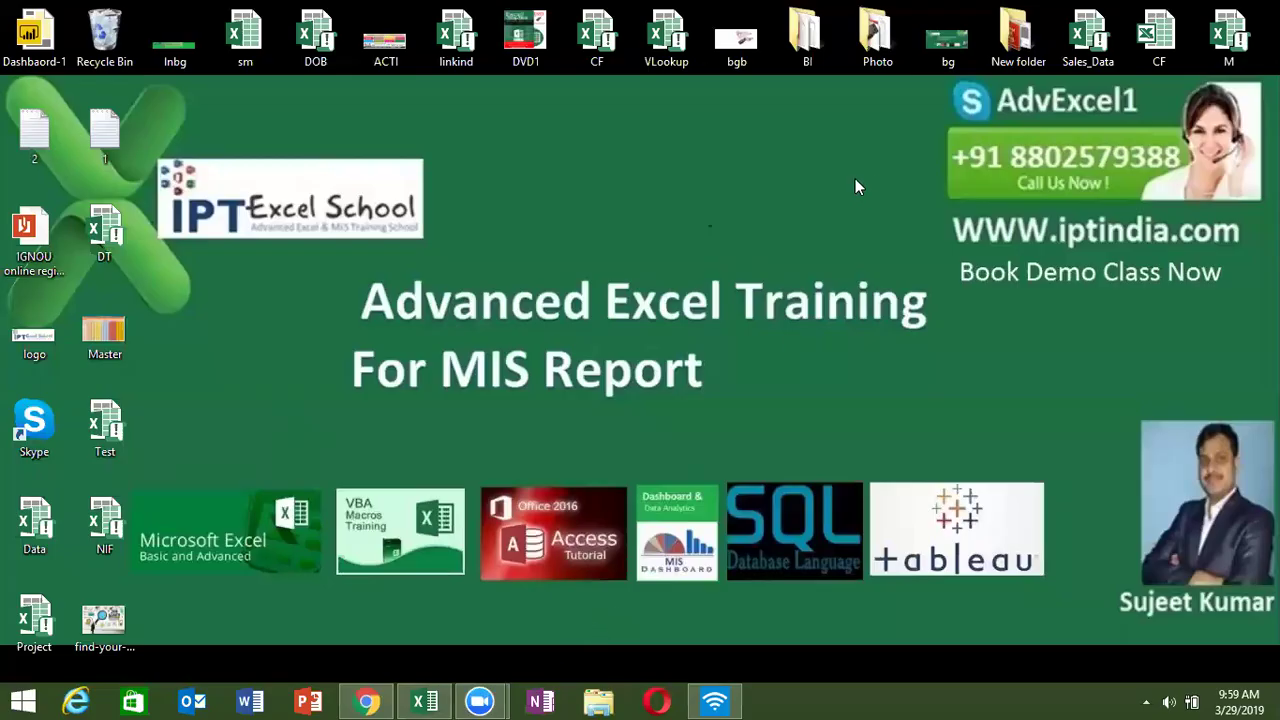